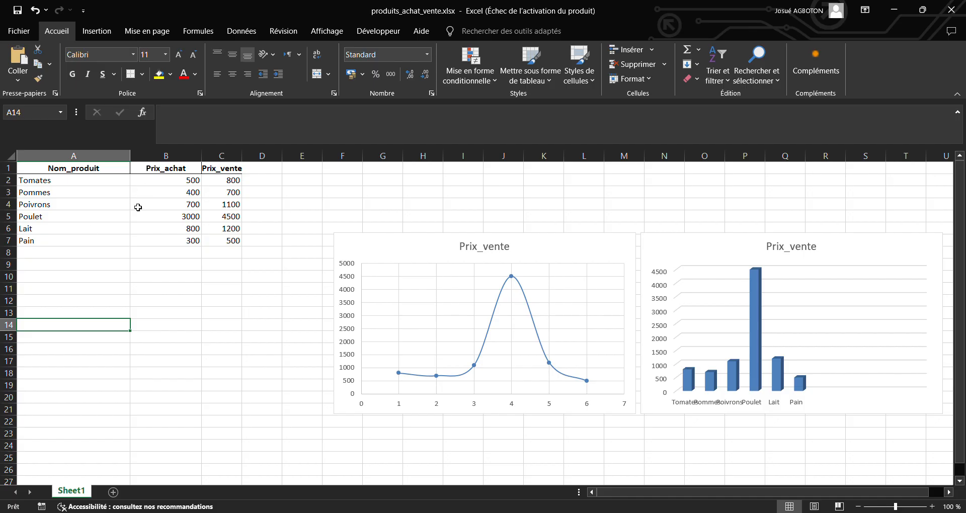
click(167, 267)
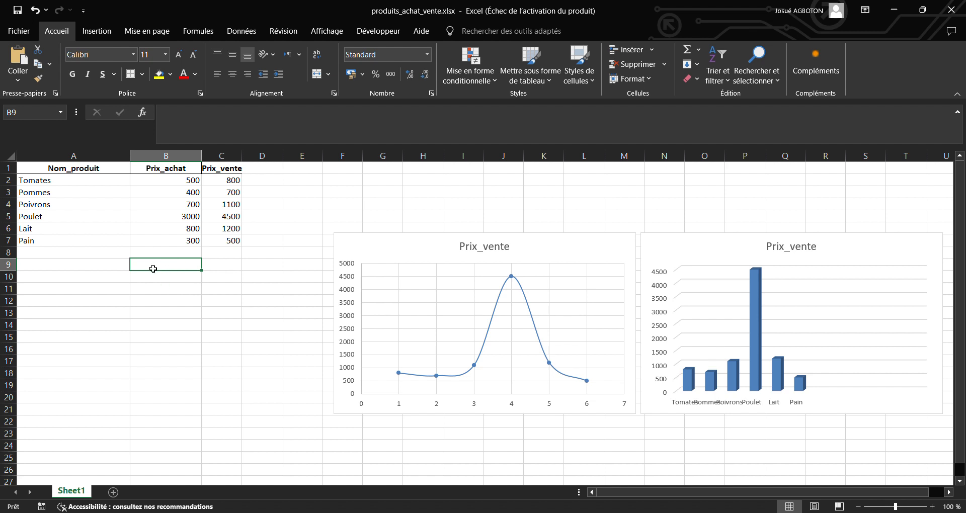
drag(153, 266, 311, 341)
click(189, 278)
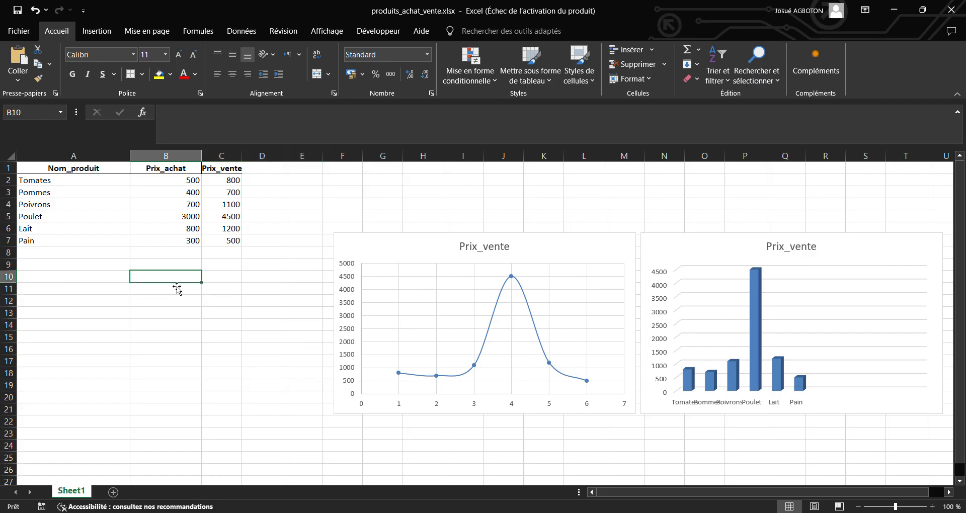
drag(151, 280, 323, 352)
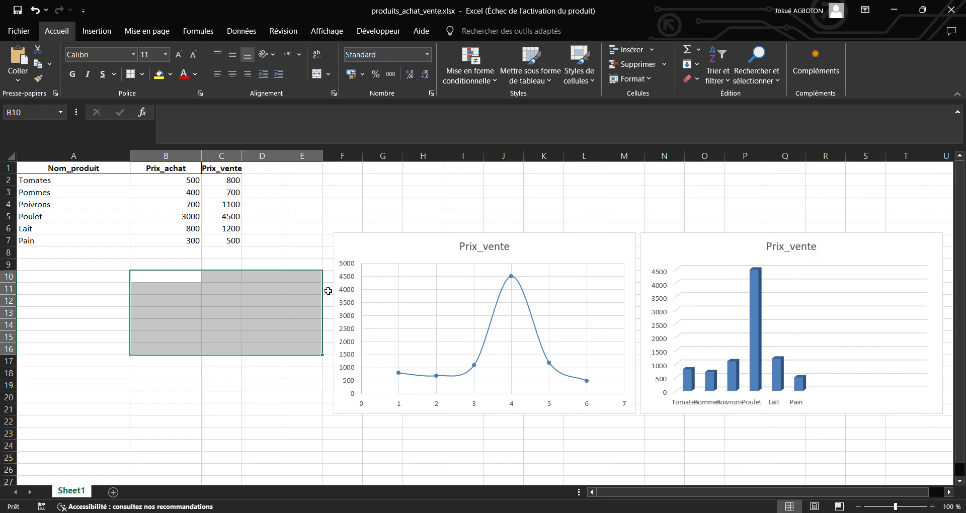
click(171, 182)
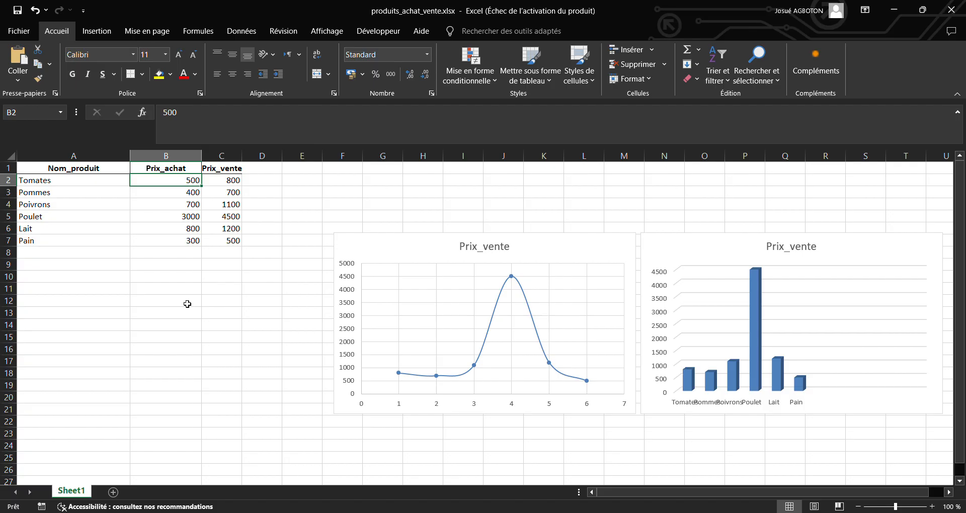
Step: Enter the label Total in cell A8, directly below Pain in the Nom_produit column
click(76, 258)
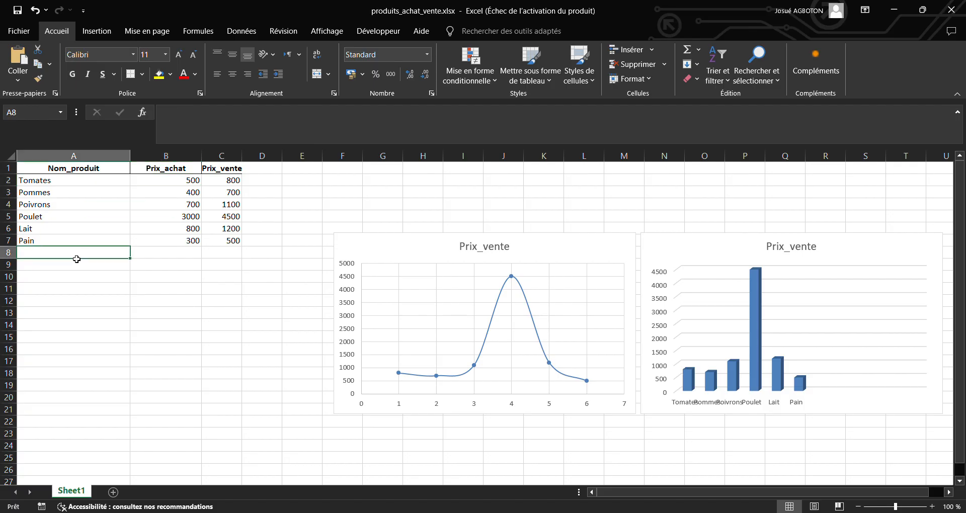
text(t)
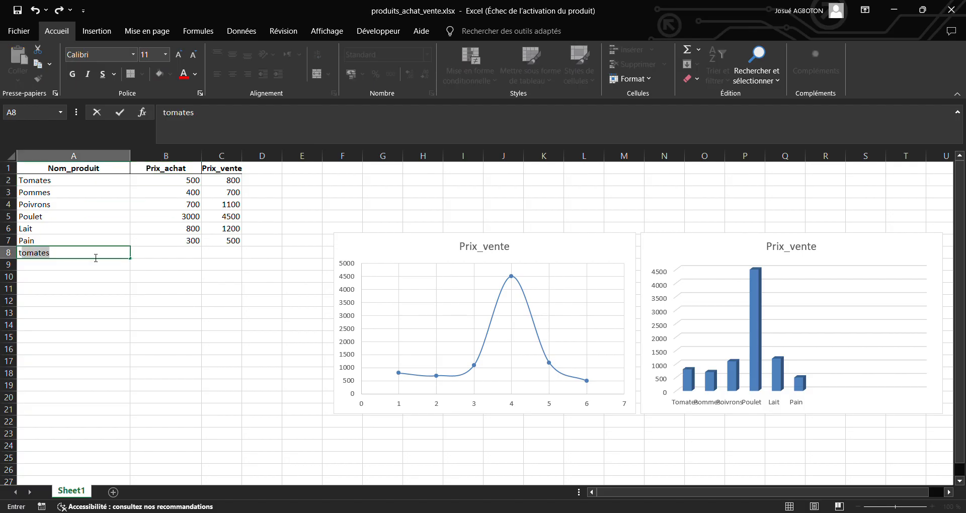
key(BackSpace)
key(BackSpace)
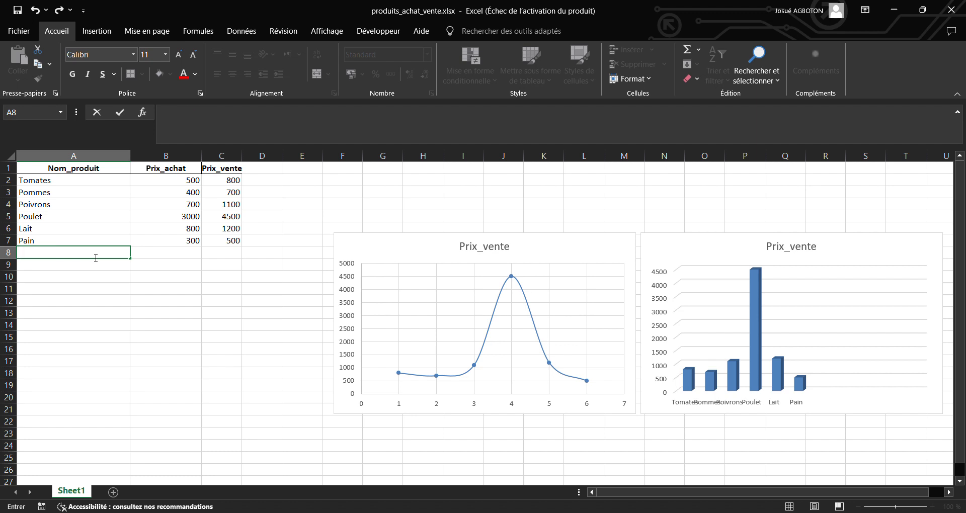
text(r)
key(BackSpace)
text(Tota)
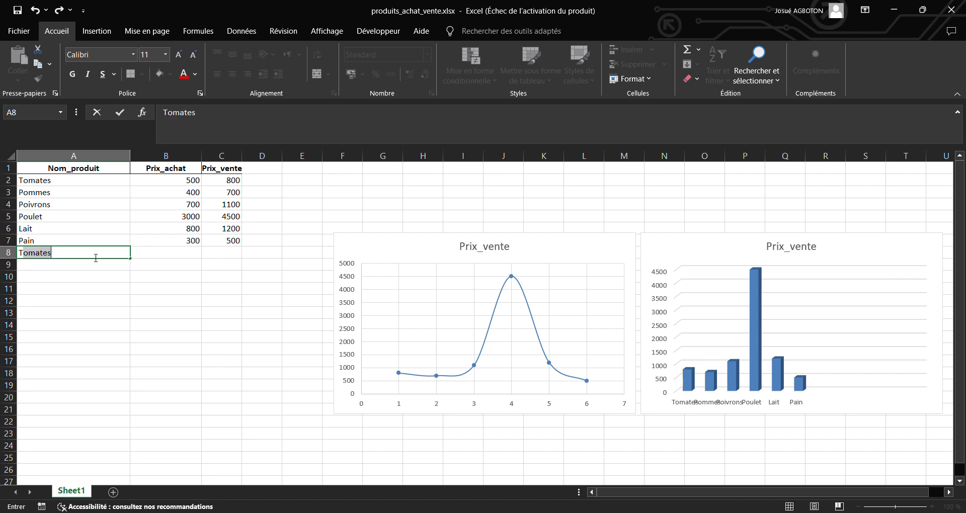
text(l)
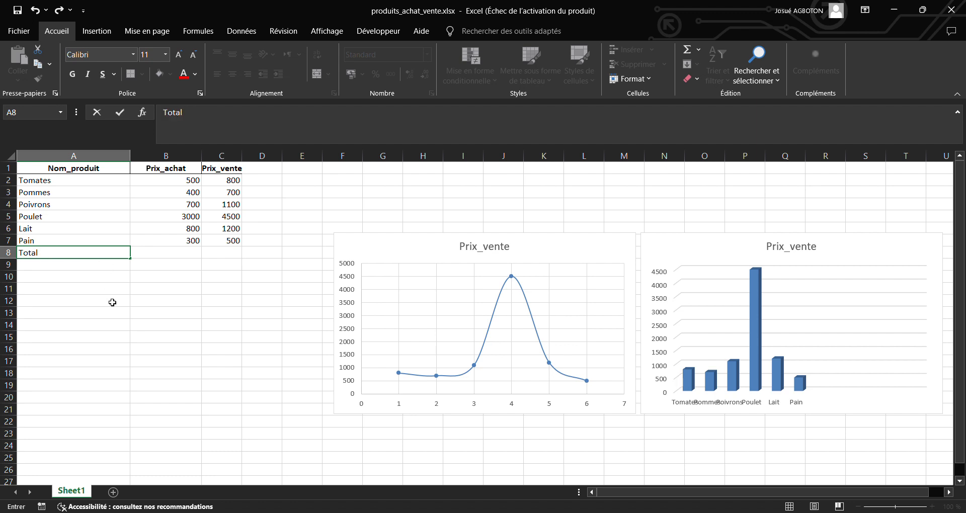
Step: Try to total the entire Prix_achat column with AutoSum
click(163, 258)
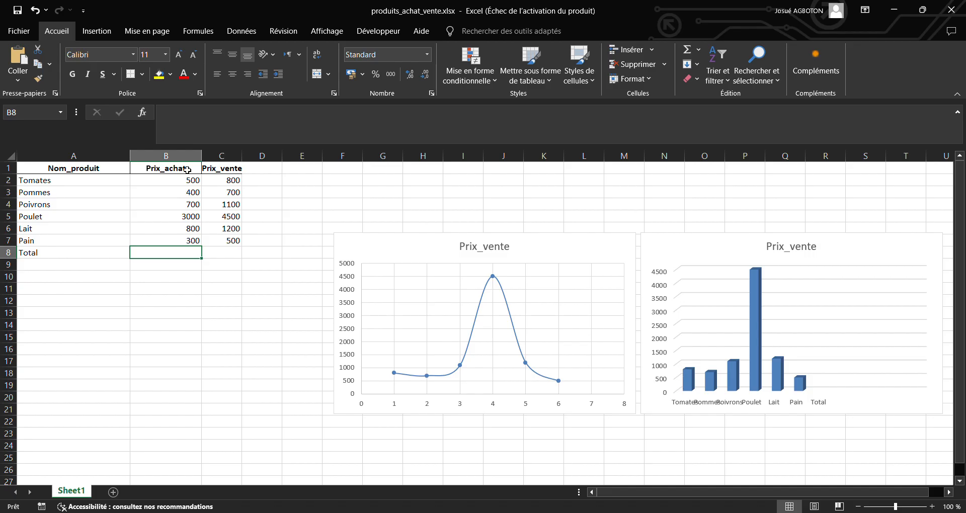
drag(186, 170, 192, 242)
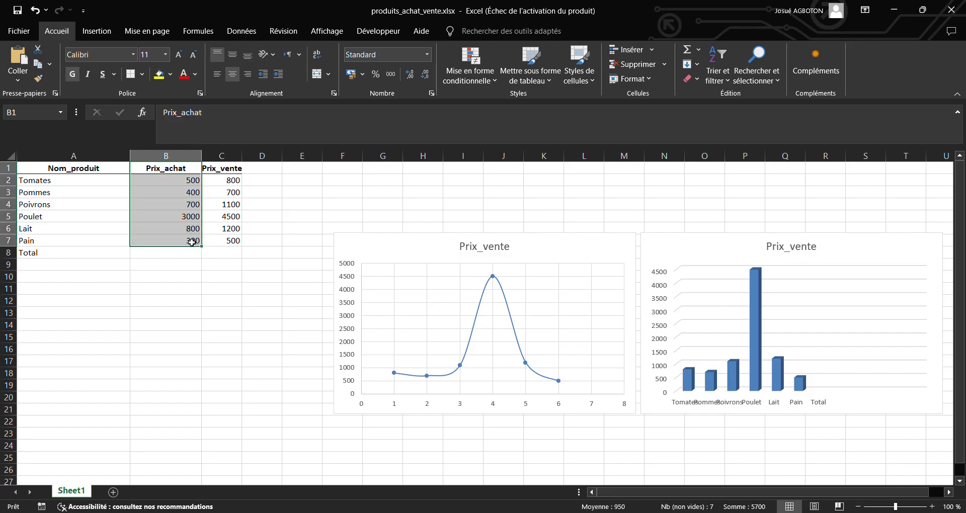
click(192, 155)
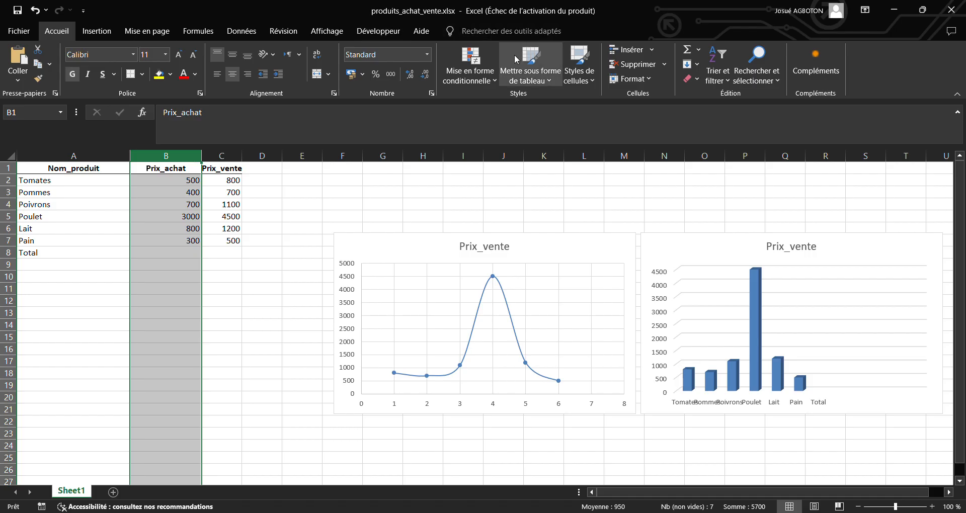
click(687, 51)
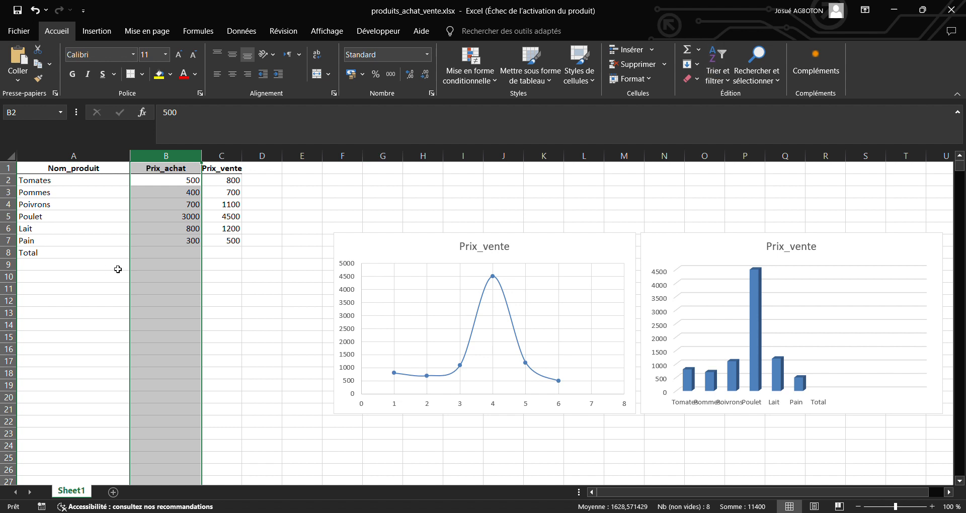
Step: Total the Prix_achat values B2:B7 in cell B8 with AutoSum, and clear that formula from the cell again
click(182, 256)
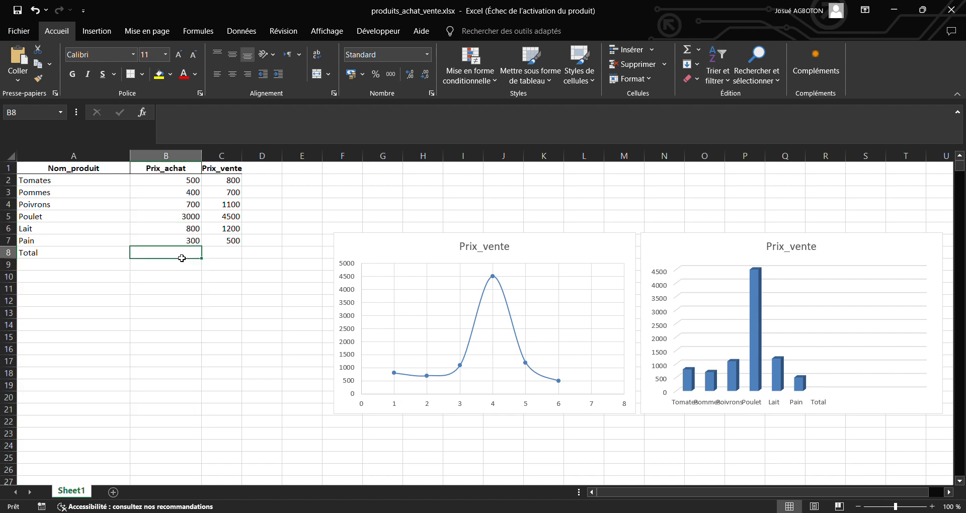
drag(190, 182, 199, 253)
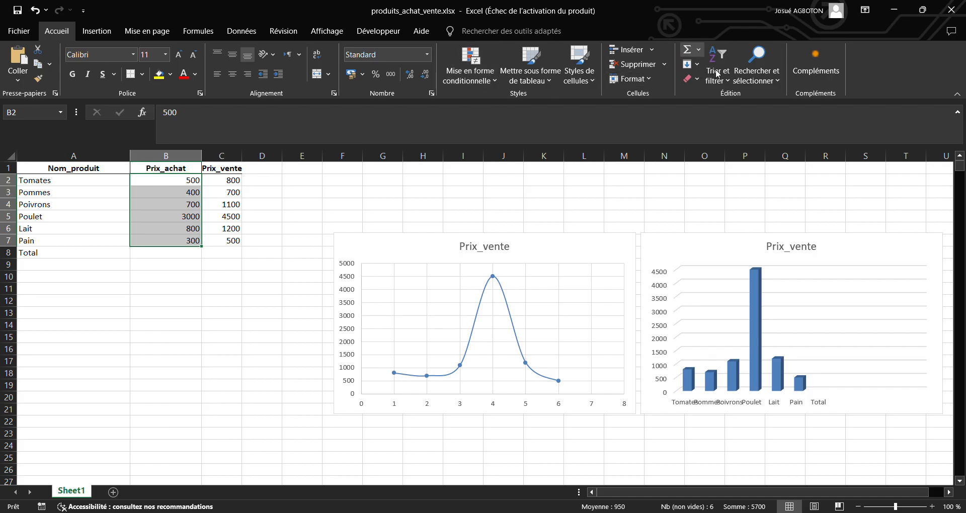
key(alt+equal)
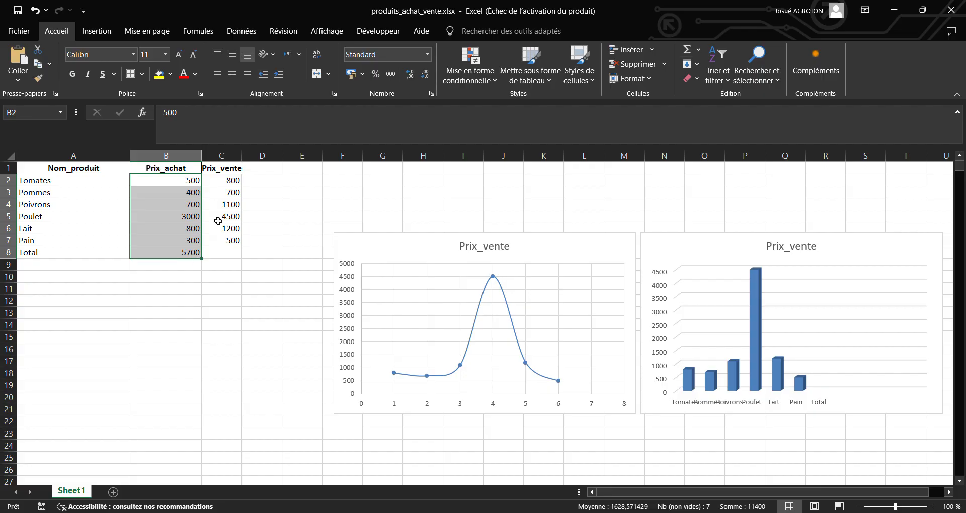
double_click(183, 256)
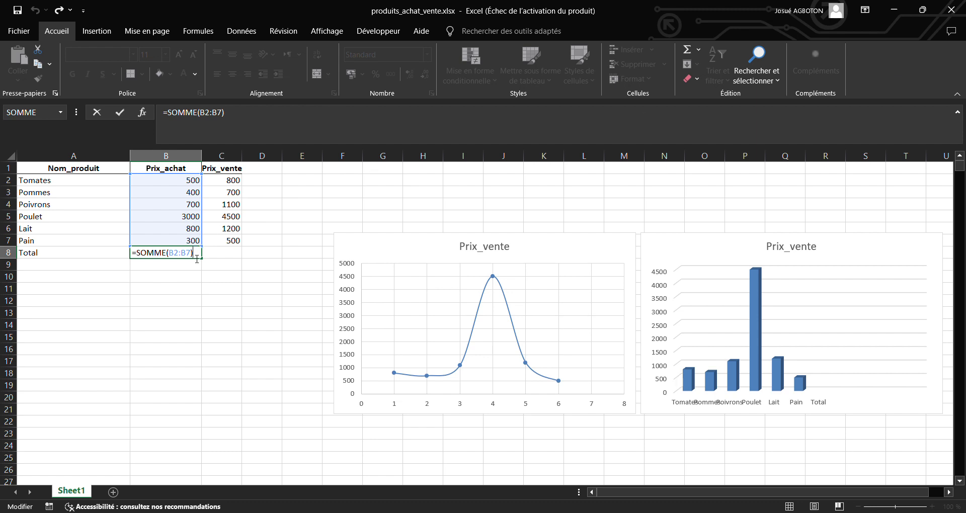
key(Escape)
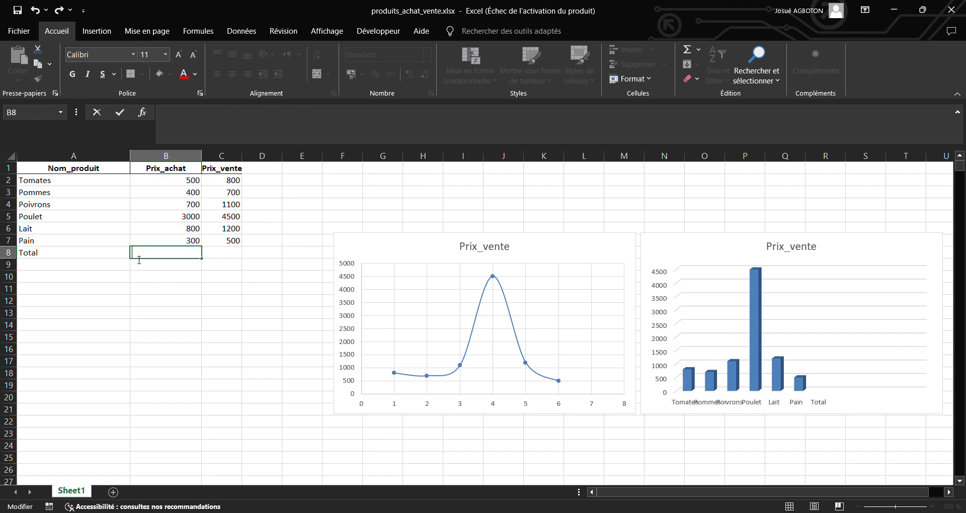
Step: Enter the formula =somme(B2:B7) in cell B8 to total the purchase prices
text(=)
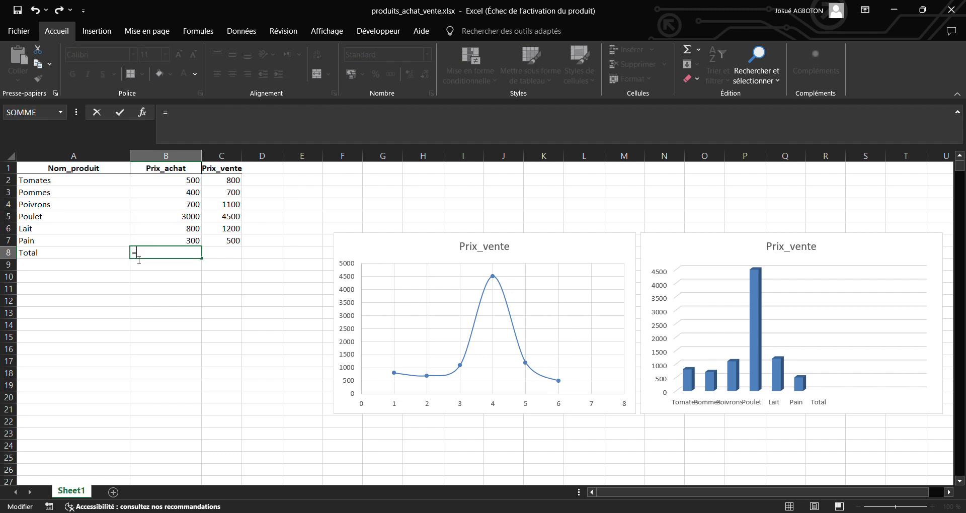
text(so)
key(Return)
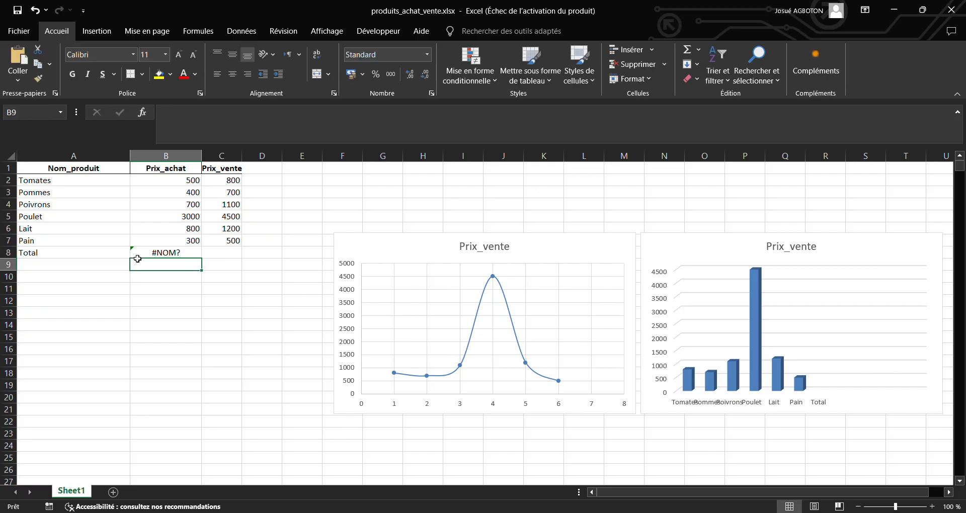
double_click(179, 259)
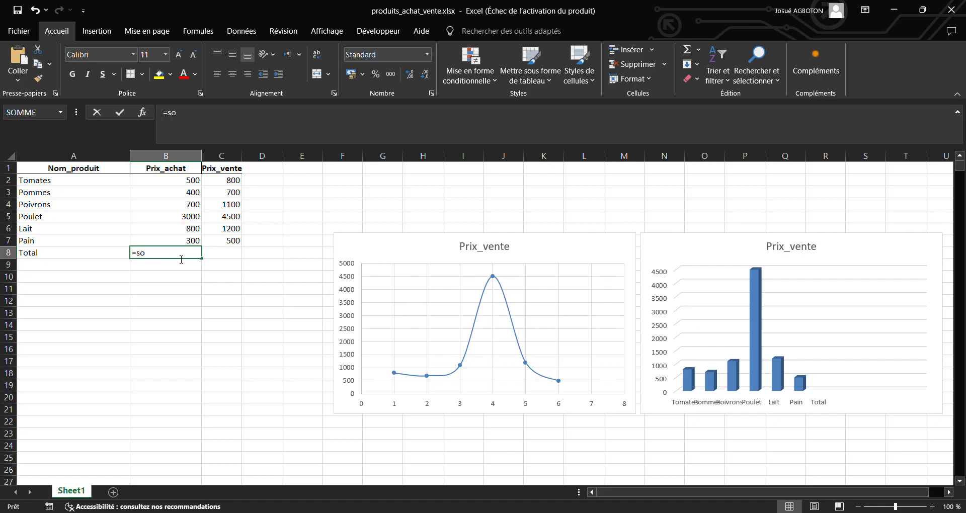
text(mme)
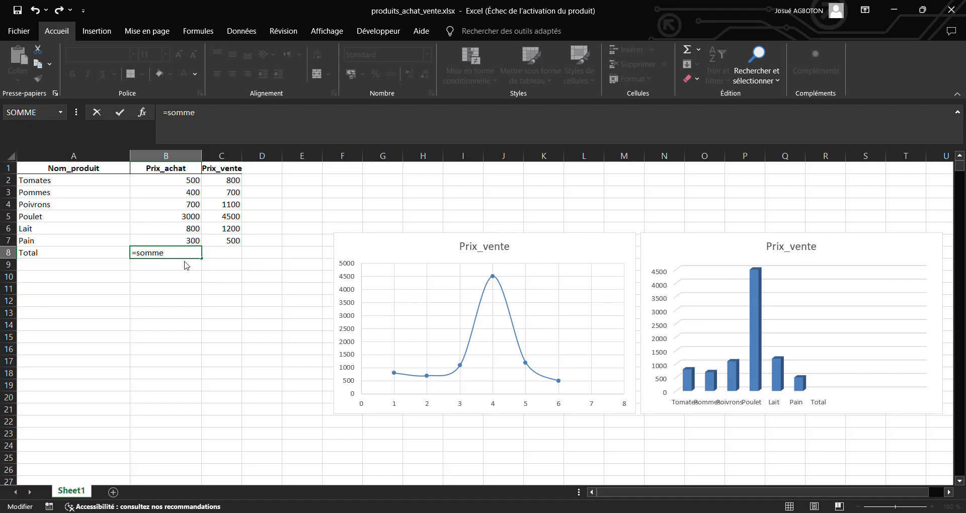
text(()
click(184, 183)
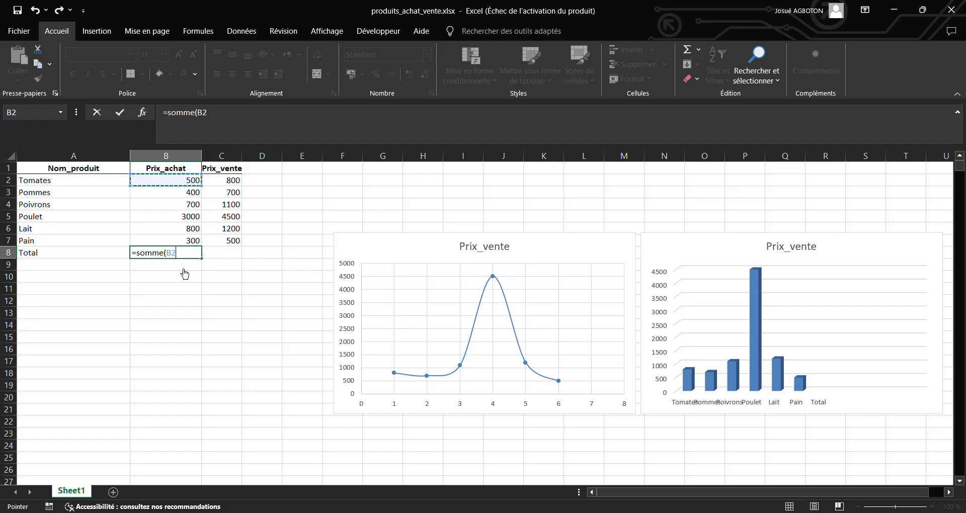
key(F8)
click(184, 245)
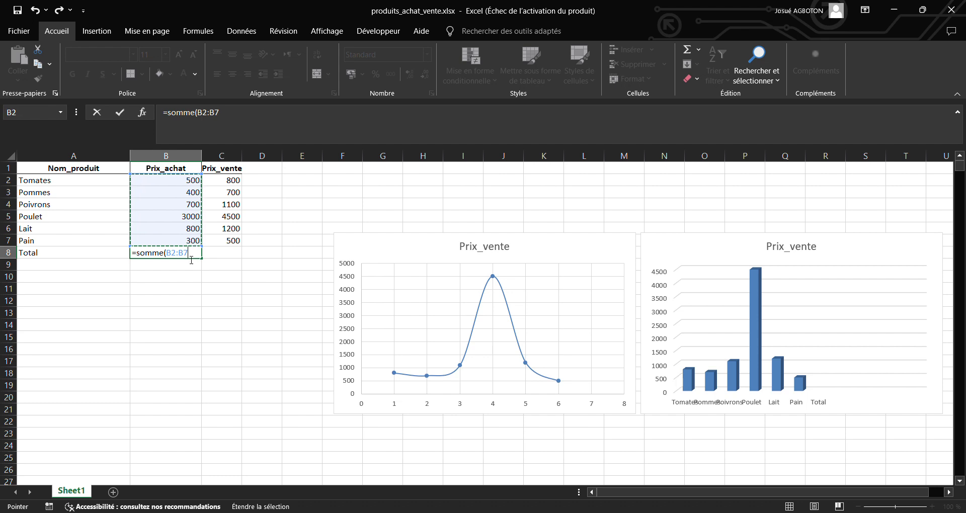
key(Return)
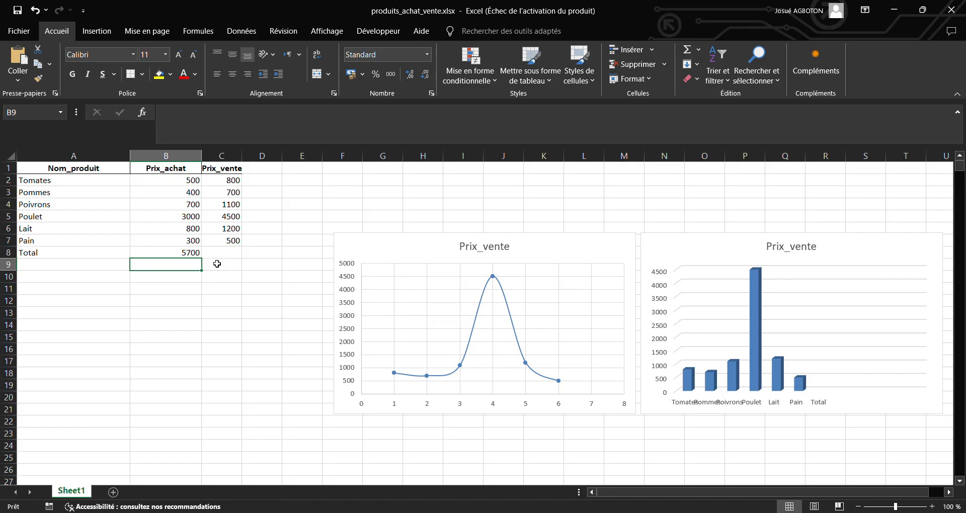
Step: Enter the formula =somme(C2:C7) in cell C8 to total the sale prices
click(230, 257)
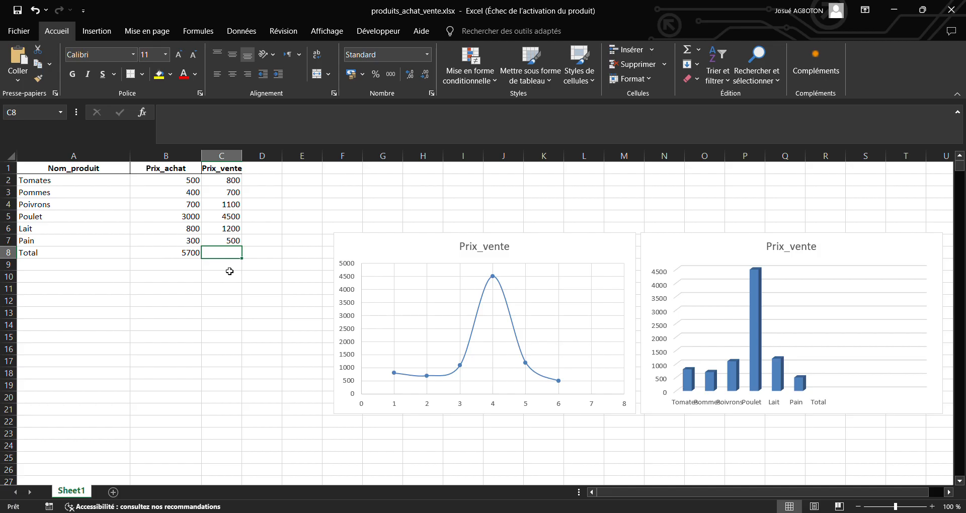
text(=so;;)
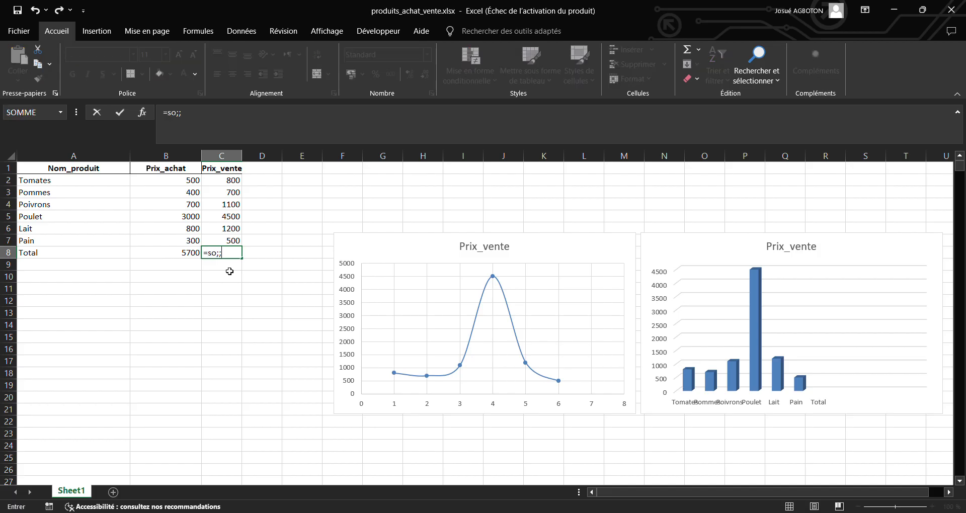
key(BackSpace)
key(BackSpace)
text(mme()
click(234, 183)
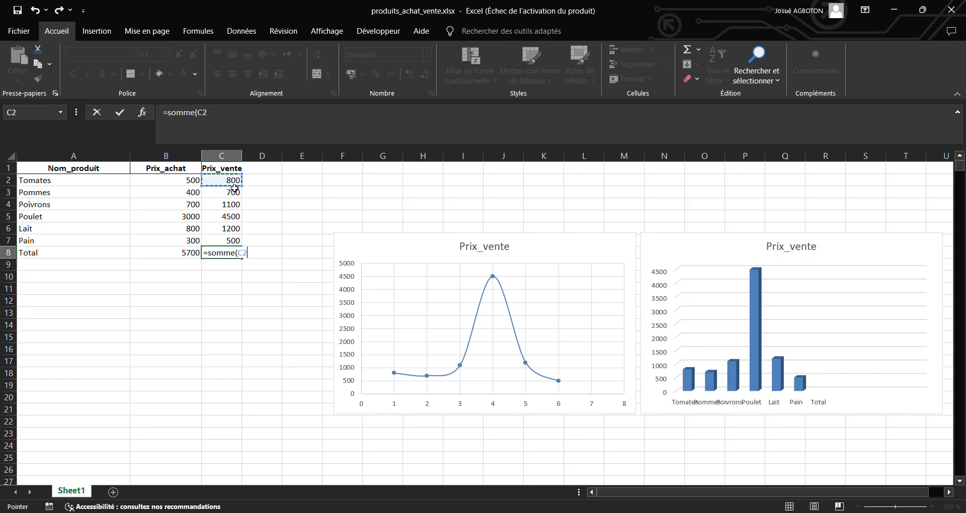
key(F8)
text(:)
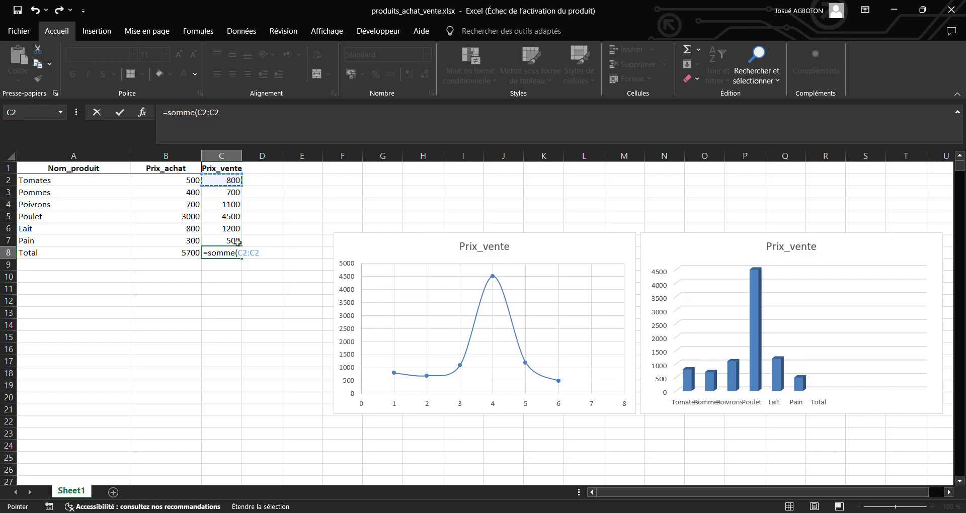
click(237, 243)
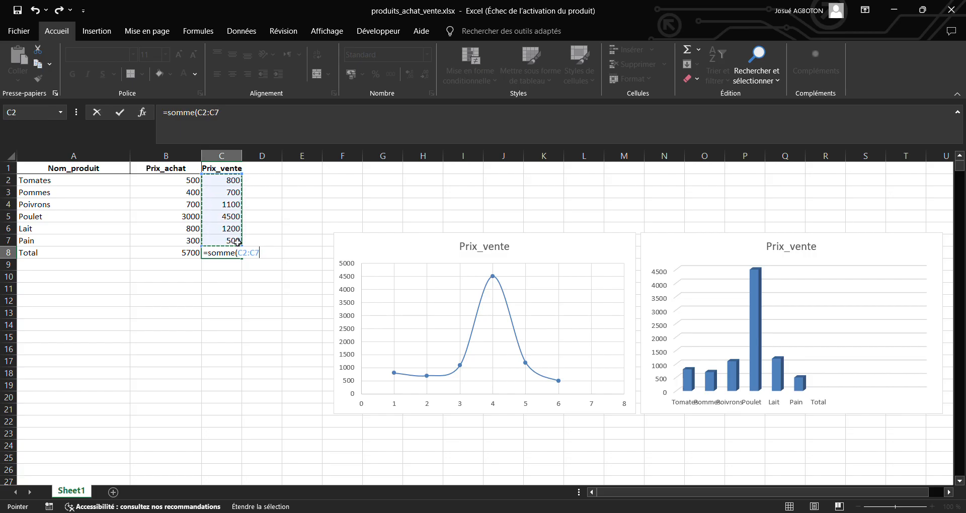
key(Return)
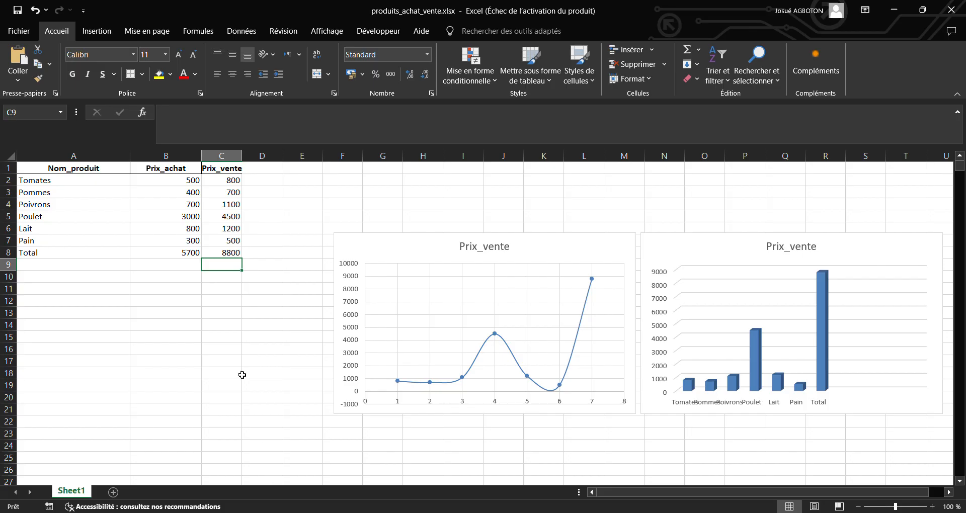
Step: Write the formula =somme(B3+C3) in cell D3 to add the purchase and sale prices of Pommes
click(262, 192)
text(=)
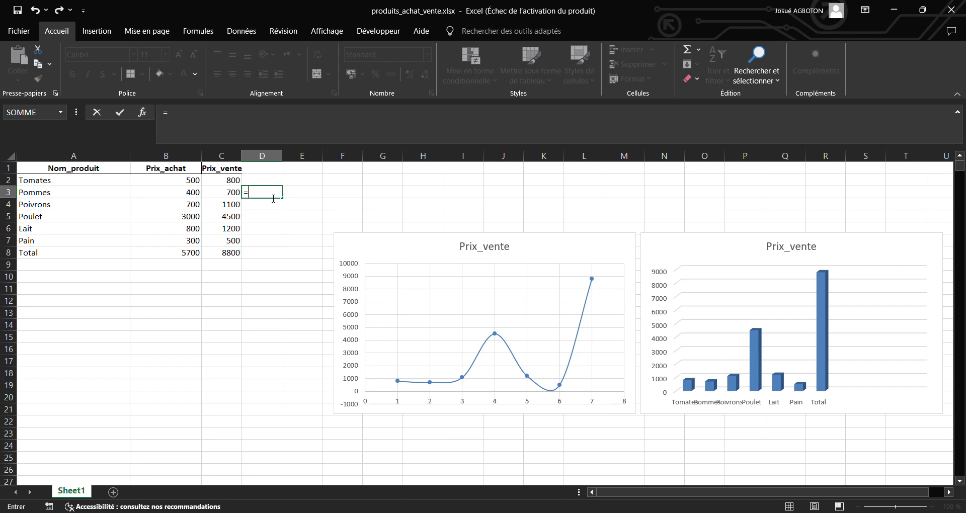
text(so)
text(;)
text(mme)
text(()
click(183, 196)
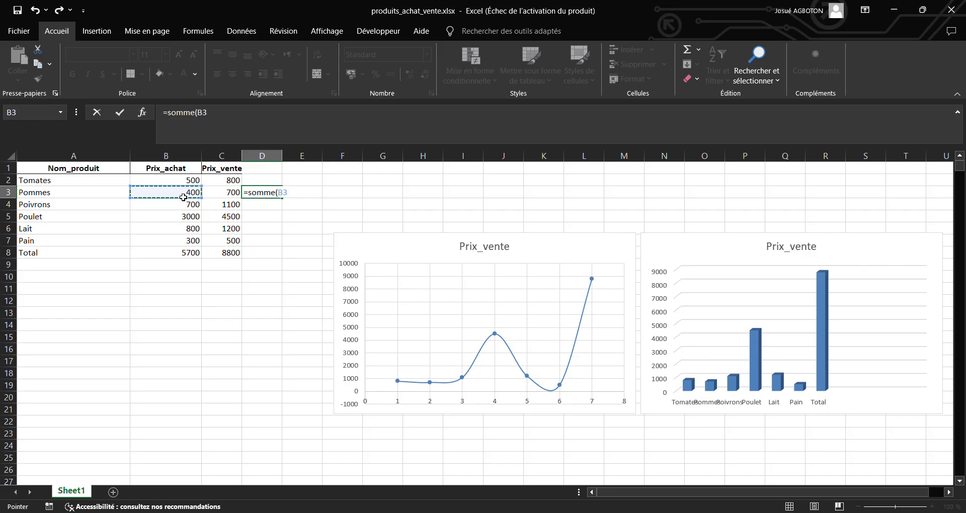
text(+)
click(236, 195)
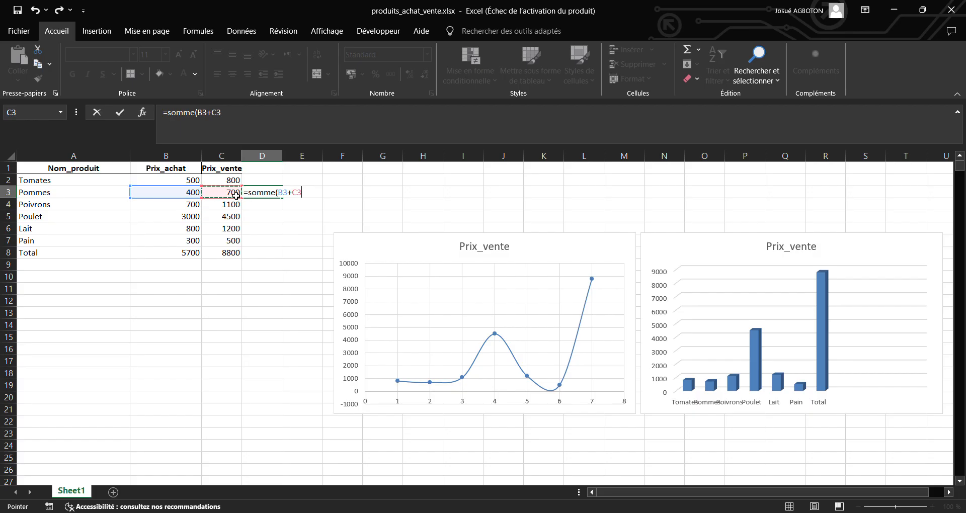
text())
Step: Change the separator in cell D3's formula to a semicolon so that it is entered as =somme(B3;C3)
click(296, 196)
key(BackSpace)
text(,)
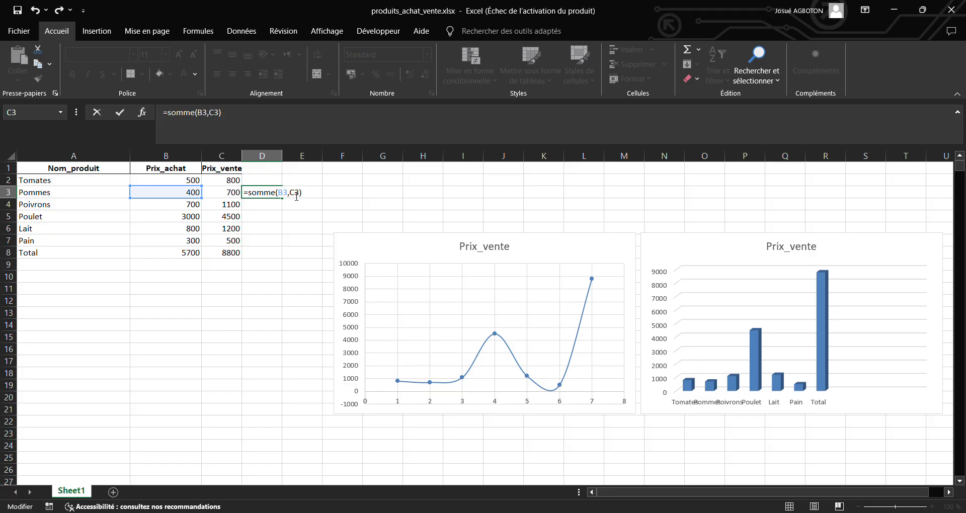
key(BackSpace)
text(;)
key(Return)
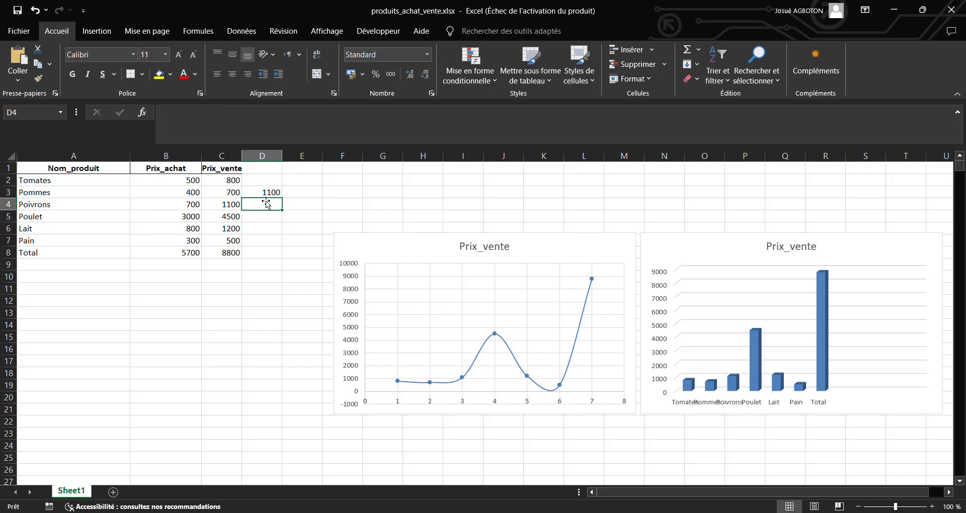
Step: Replace the formula in cell D3 with =B3+C3 to add the Pommes purchase and sale prices without the SOMME function
click(271, 194)
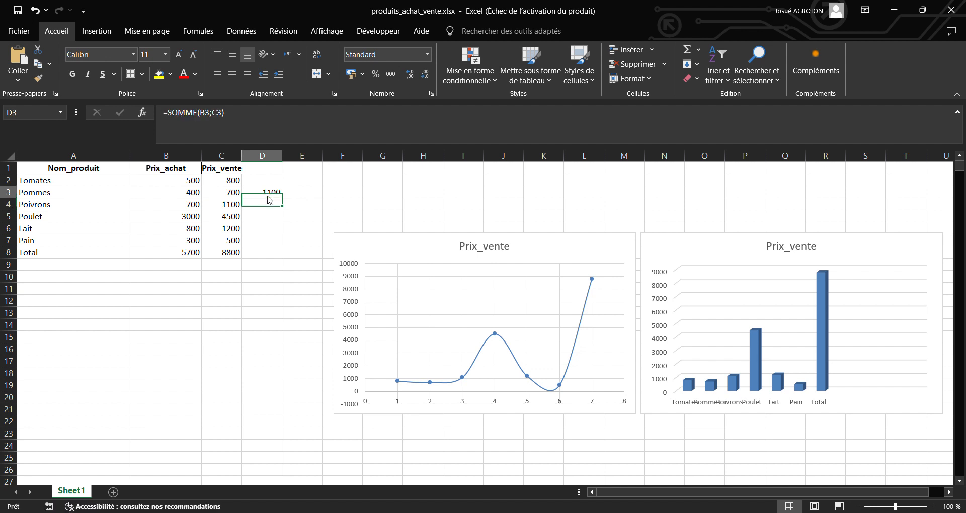
double_click(274, 196)
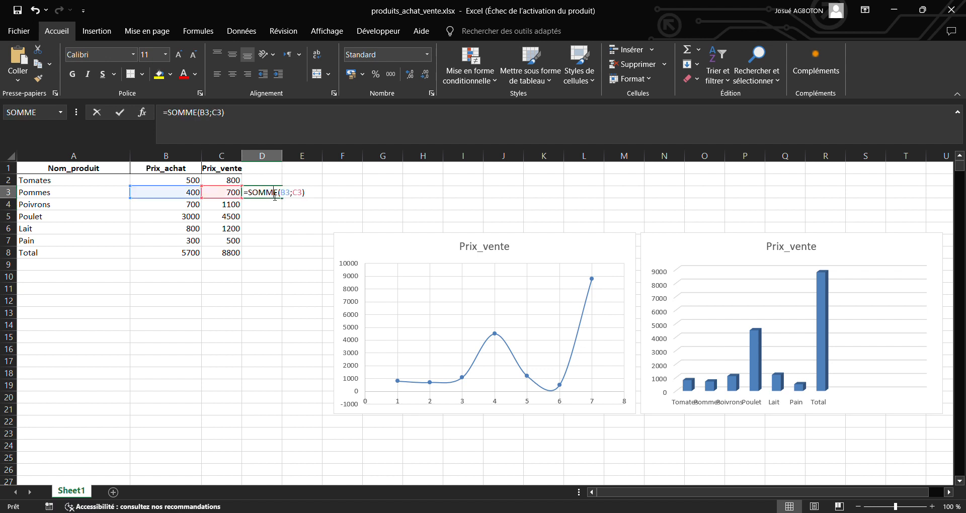
drag(315, 195, 254, 197)
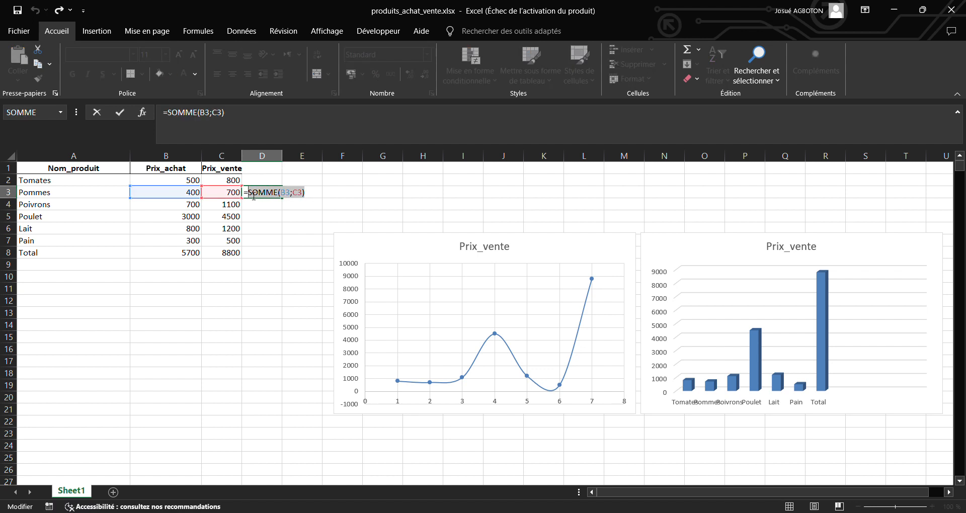
key(BackSpace)
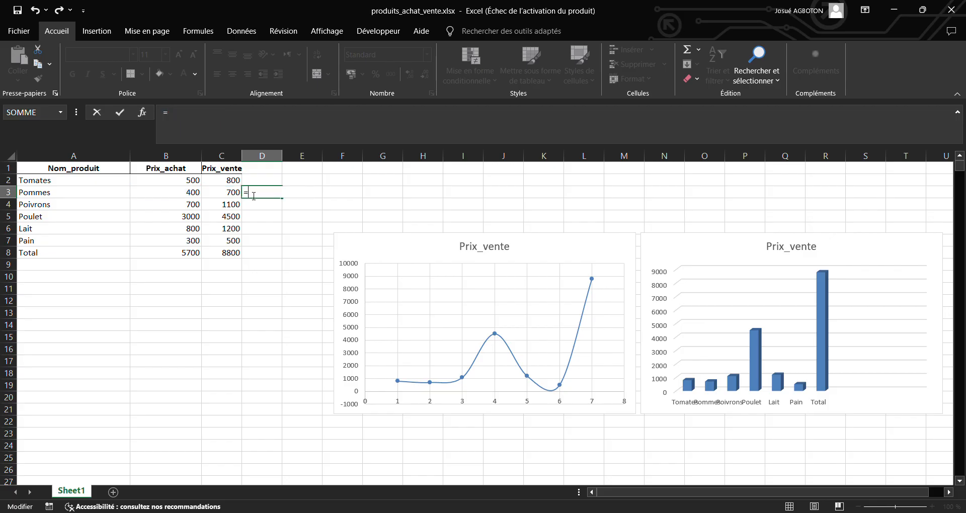
click(194, 192)
text(+)
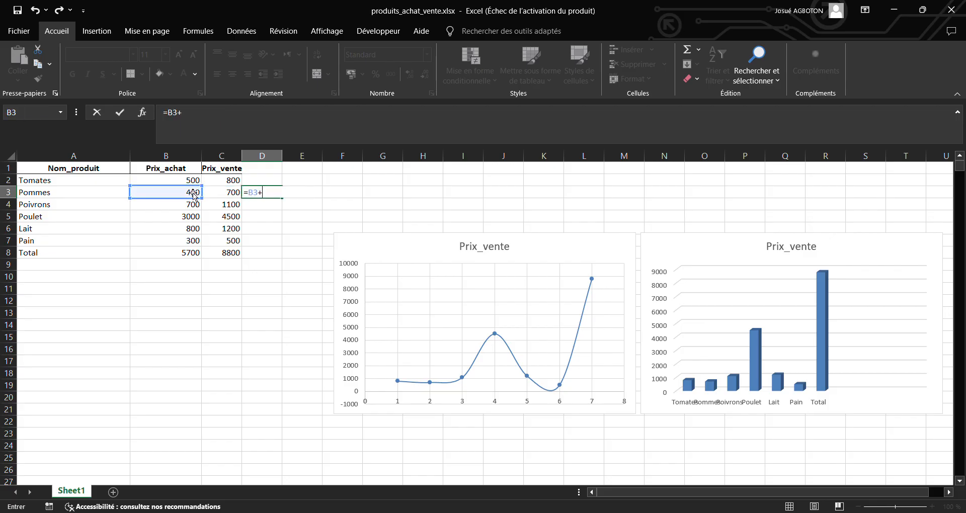
click(226, 194)
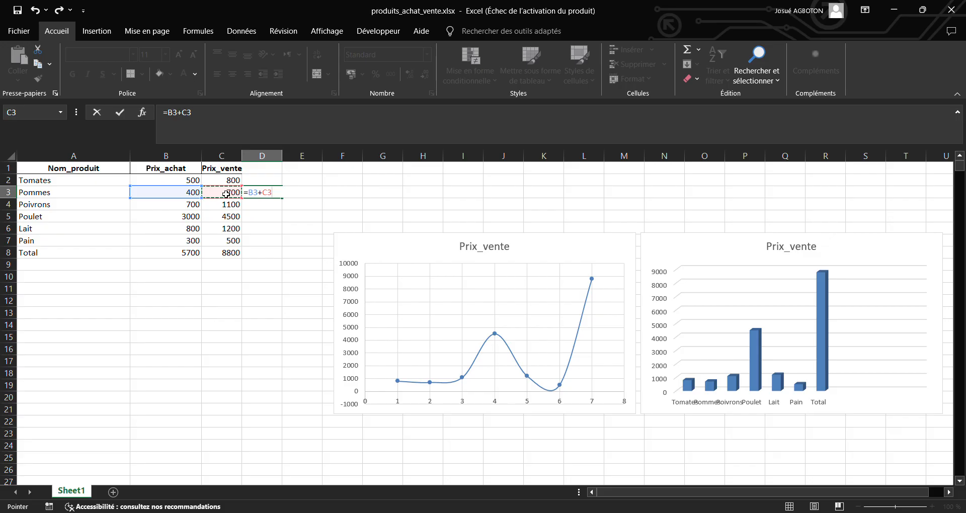
text())
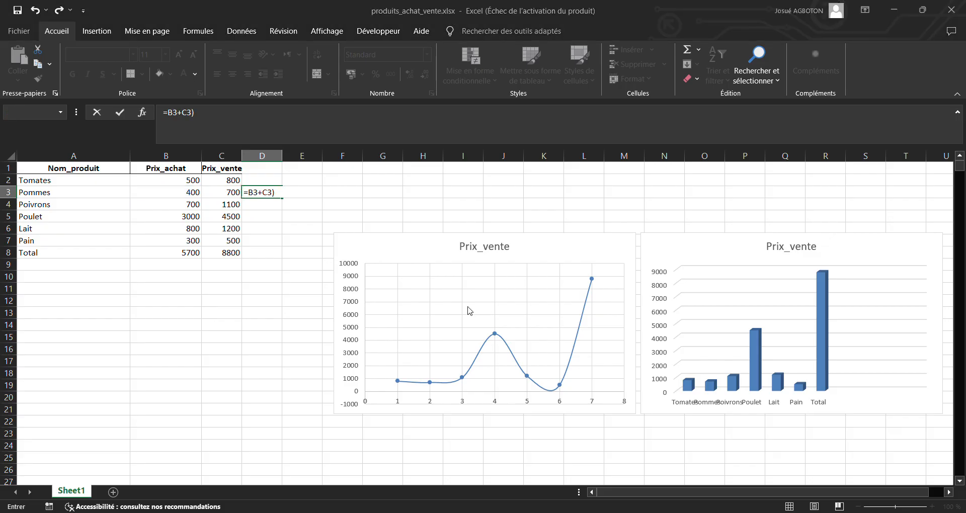
key(Return)
double_click(281, 198)
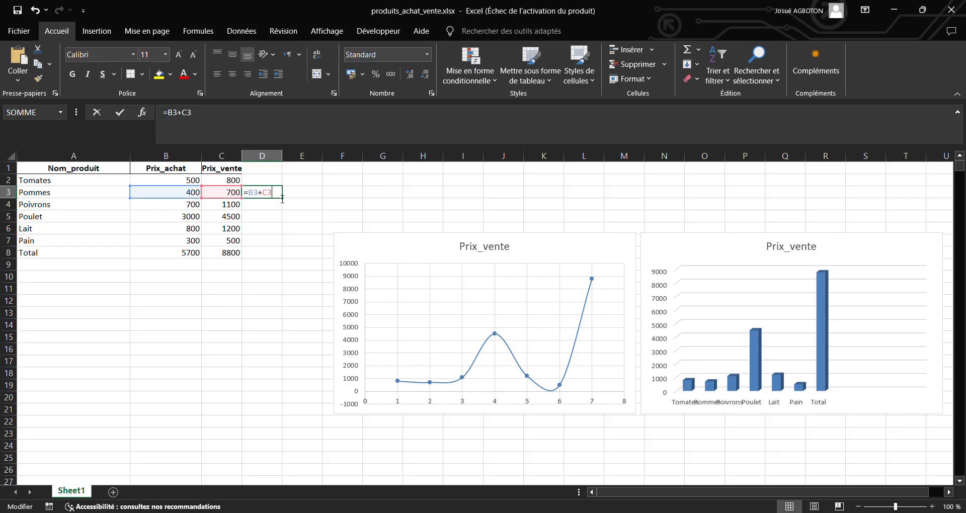
key(Return)
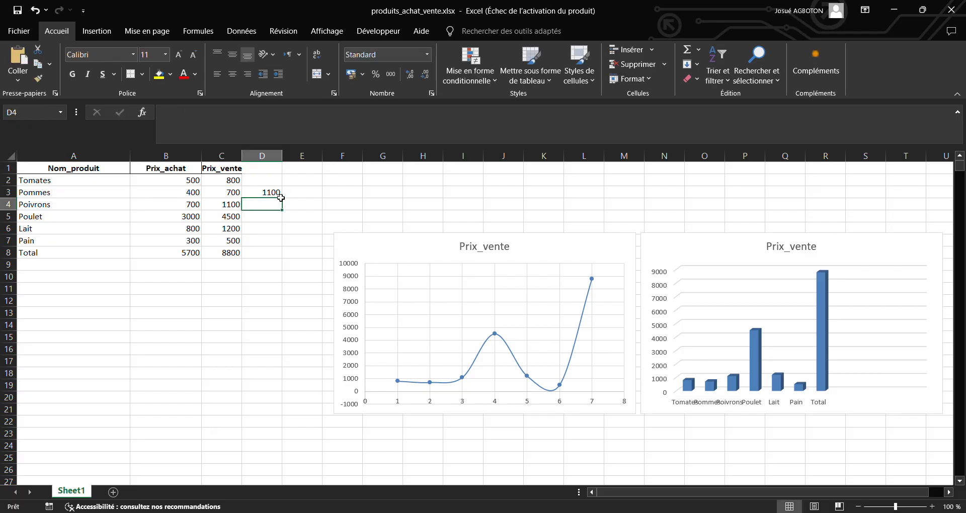